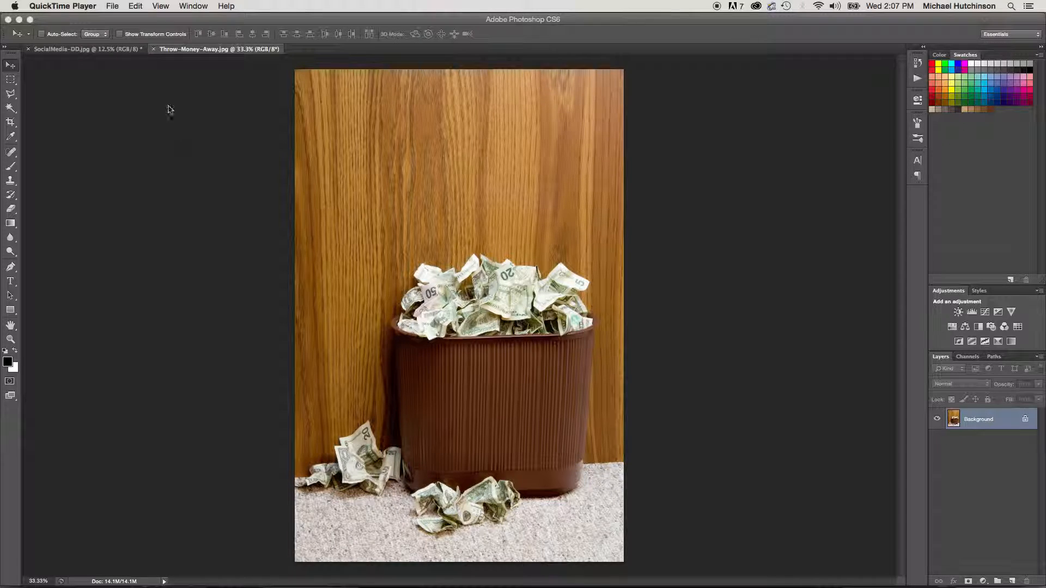
# - View the horizontal image SocialMedia-DD.jpg and return to the portrait image Throw-Money-Away.jpg
pyautogui.click(116, 51)
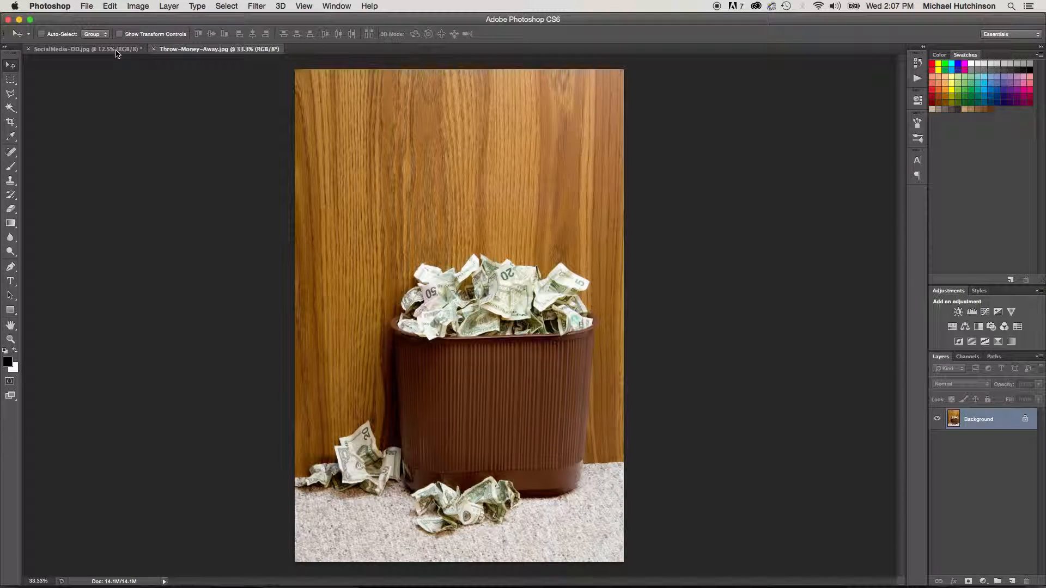
pyautogui.click(116, 50)
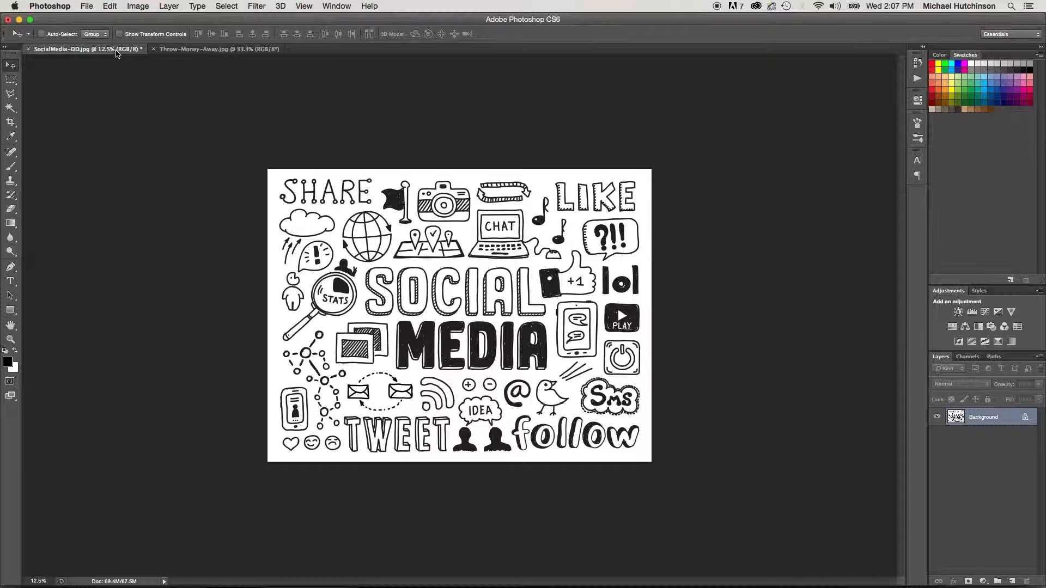
pyautogui.click(183, 51)
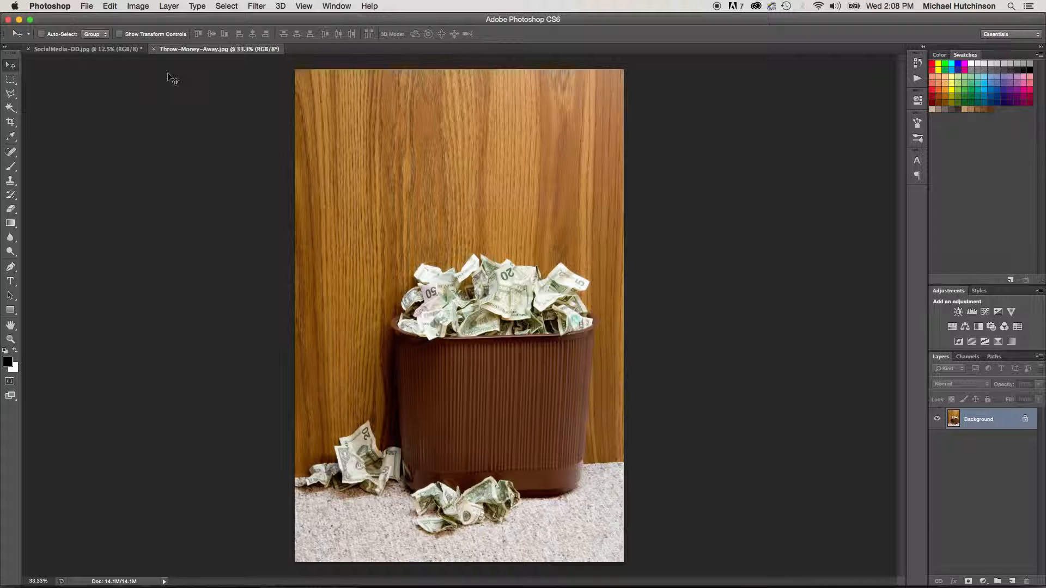
# - Show the Actions list and create a new action set named Web Re-size
pyautogui.click(338, 6)
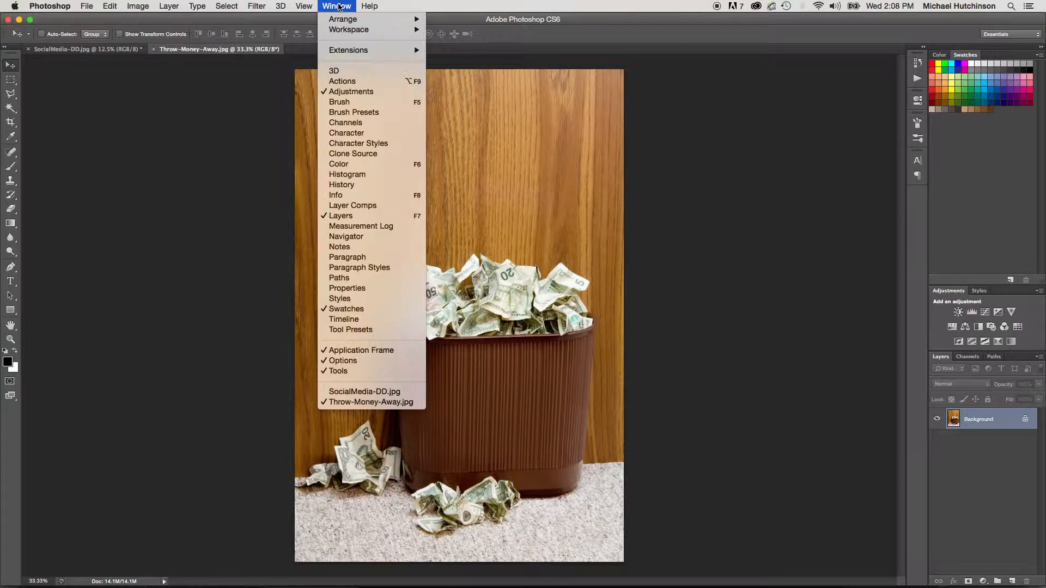
pyautogui.click(338, 82)
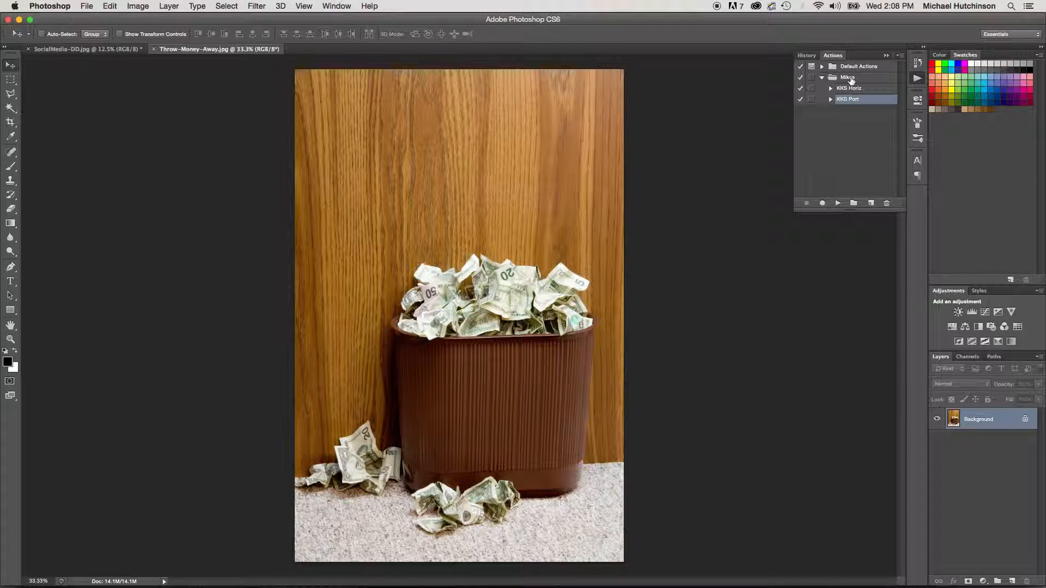
pyautogui.click(853, 203)
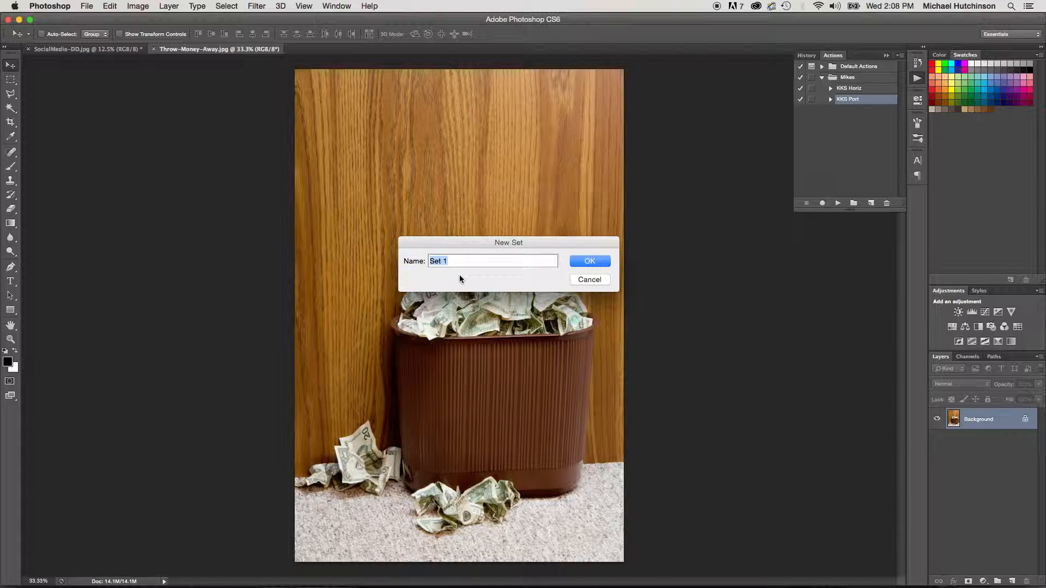
pyautogui.write('Web Re-size')
pyautogui.click(586, 263)
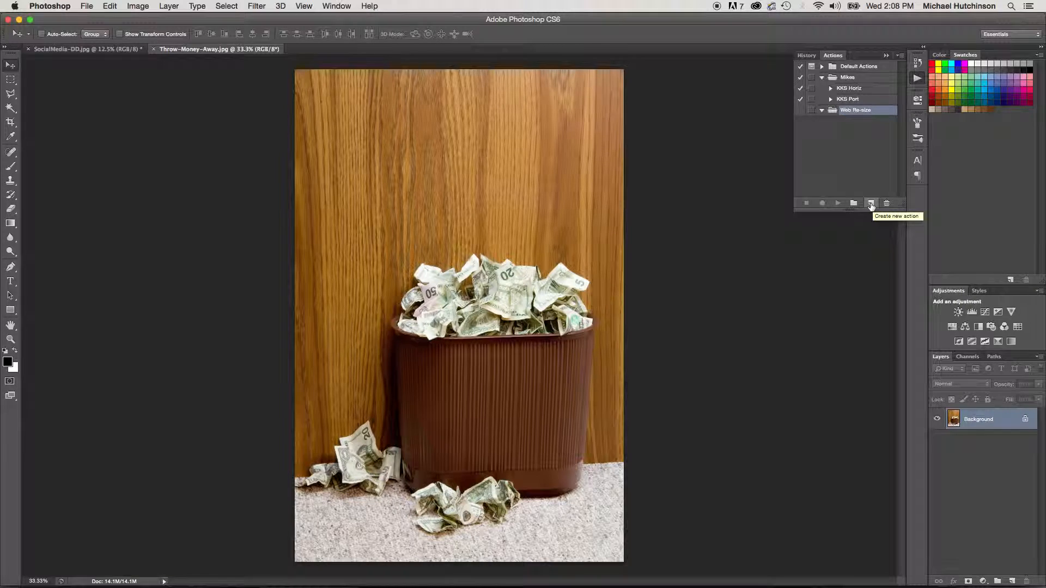
# - Create an action named 4web port in the Web Re-size set and start recording it
pyautogui.click(871, 204)
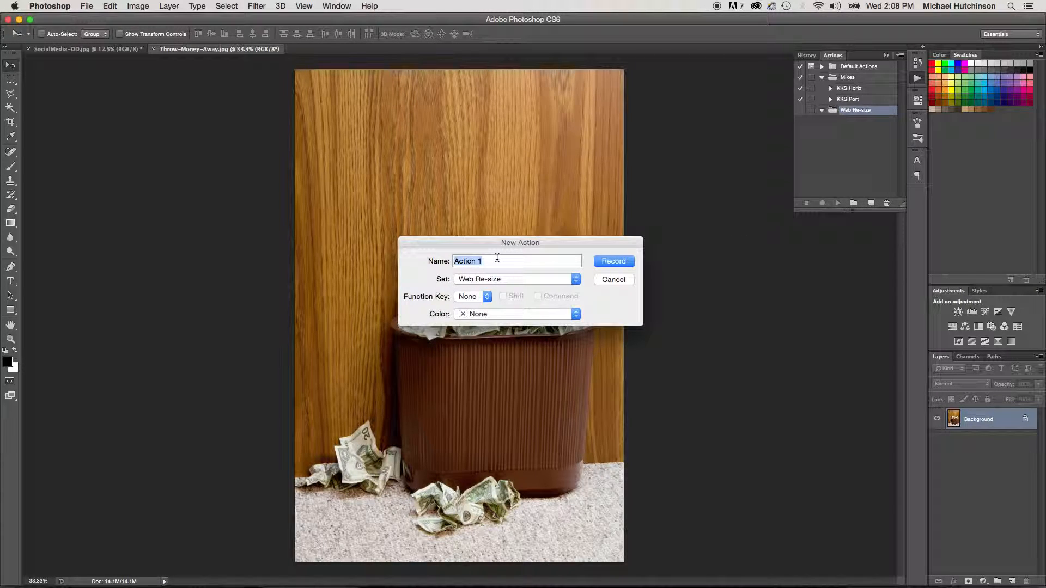
pyautogui.write('4web port')
pyautogui.click(624, 263)
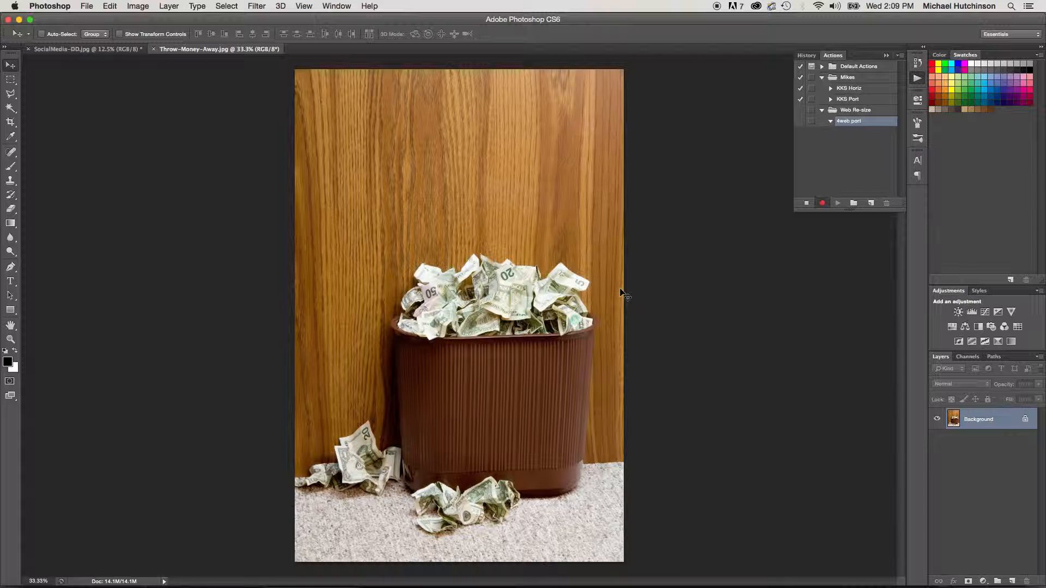
# - Resize the portrait image to a resolution of 96 pixels/inch and a height of 800 pixels, with proportions constrained
pyautogui.press('super+alt+i')
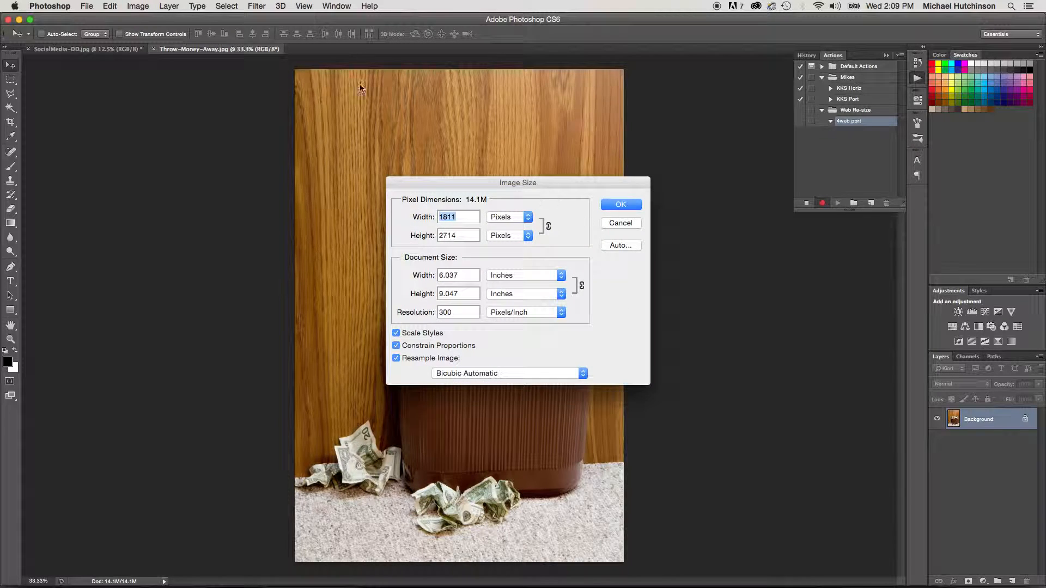
pyautogui.click(137, 6)
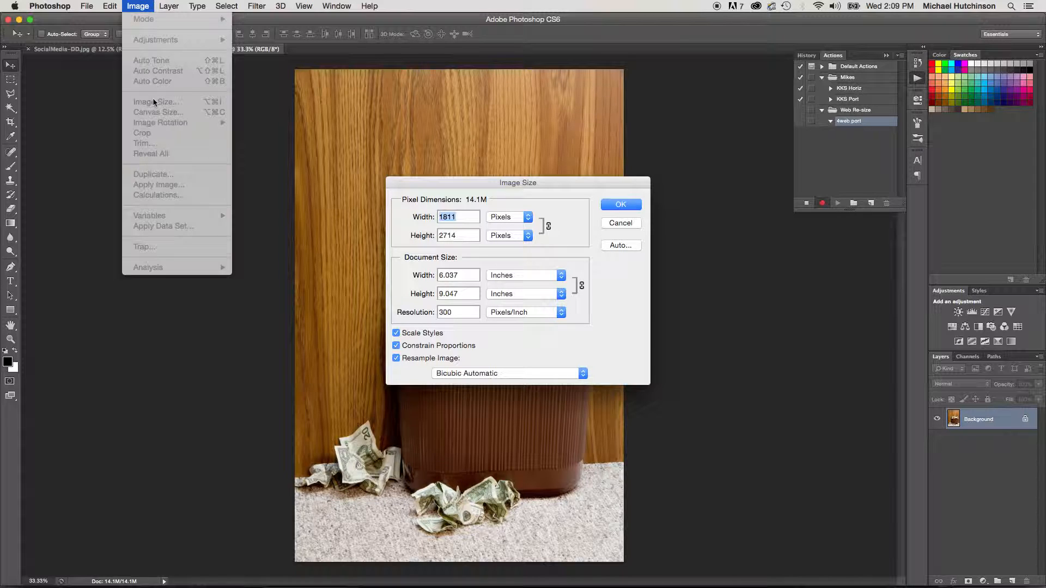
pyautogui.click(570, 185)
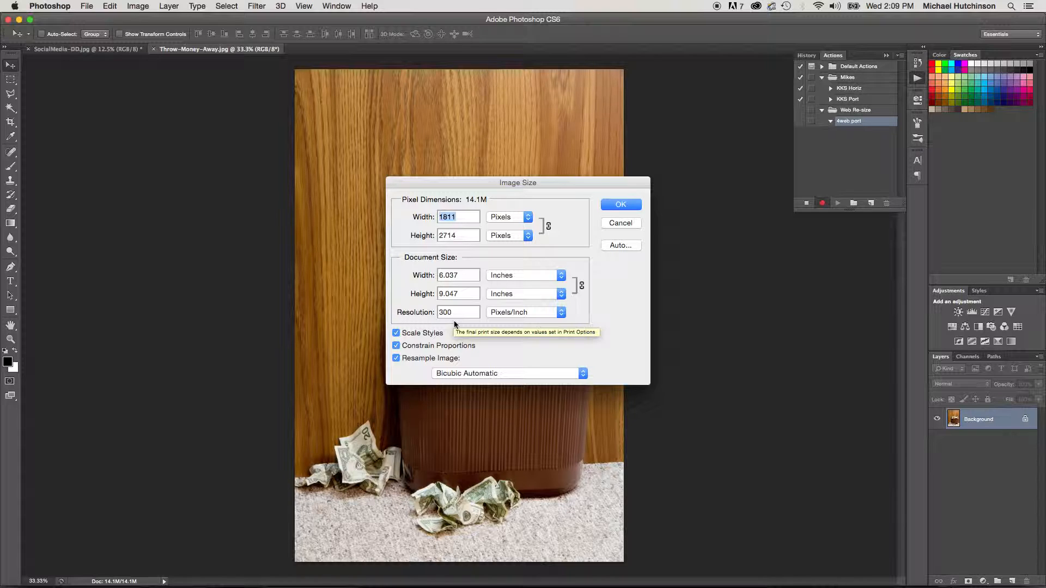
pyautogui.click(414, 314)
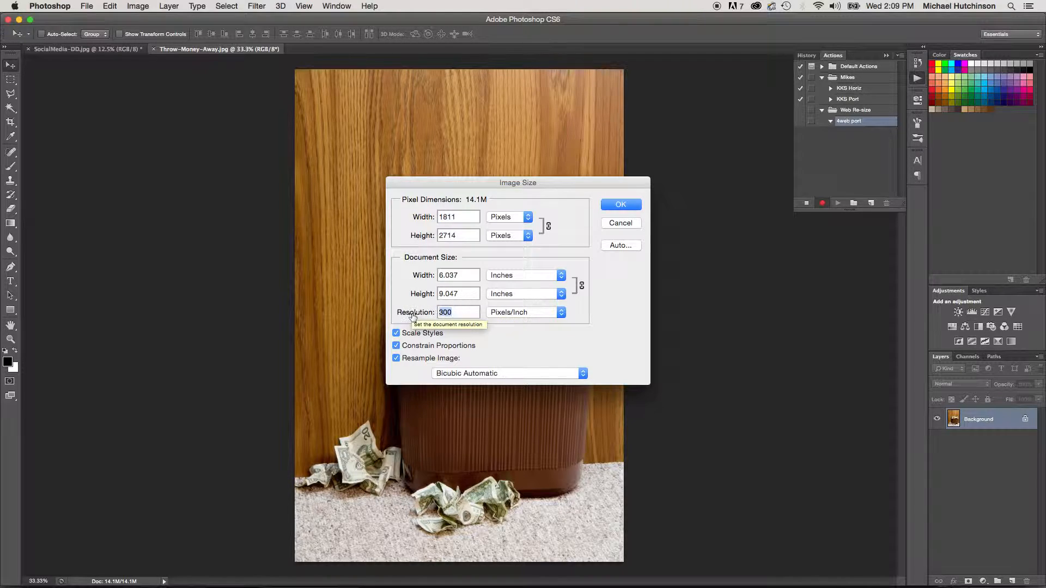
pyautogui.write('96')
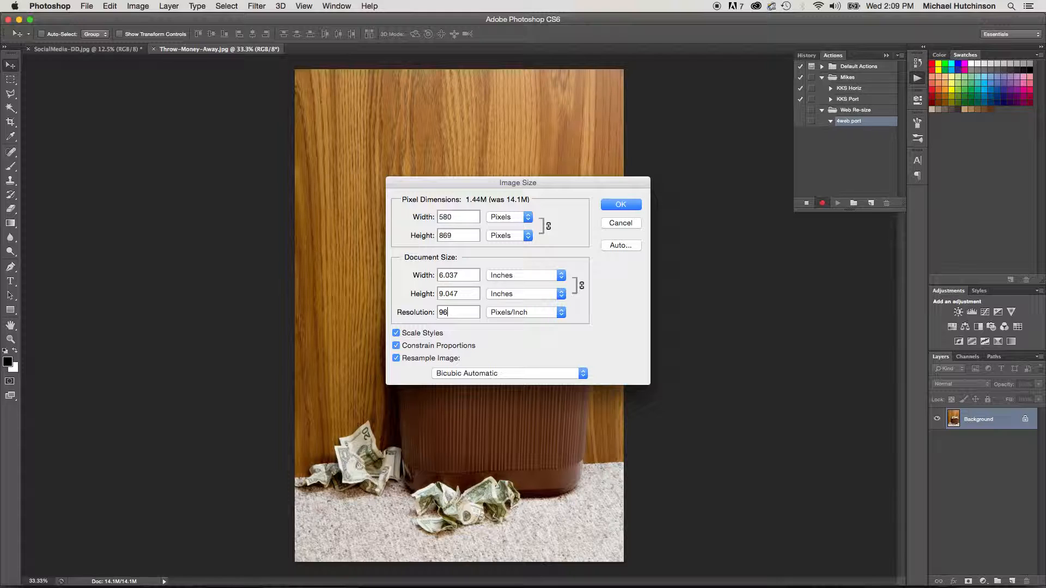
pyautogui.doubleClick(458, 234)
pyautogui.write('800')
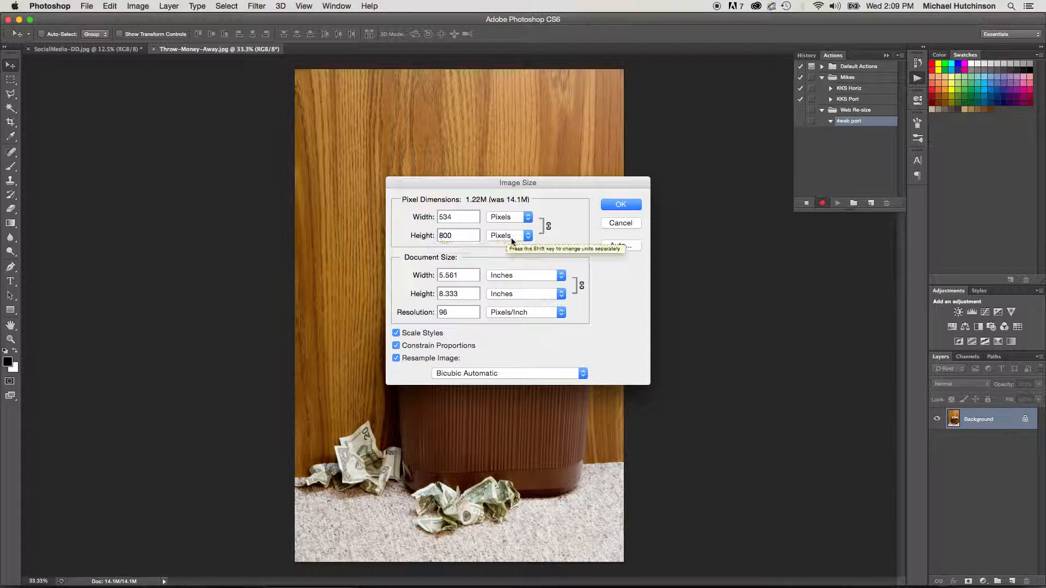
pyautogui.click(620, 206)
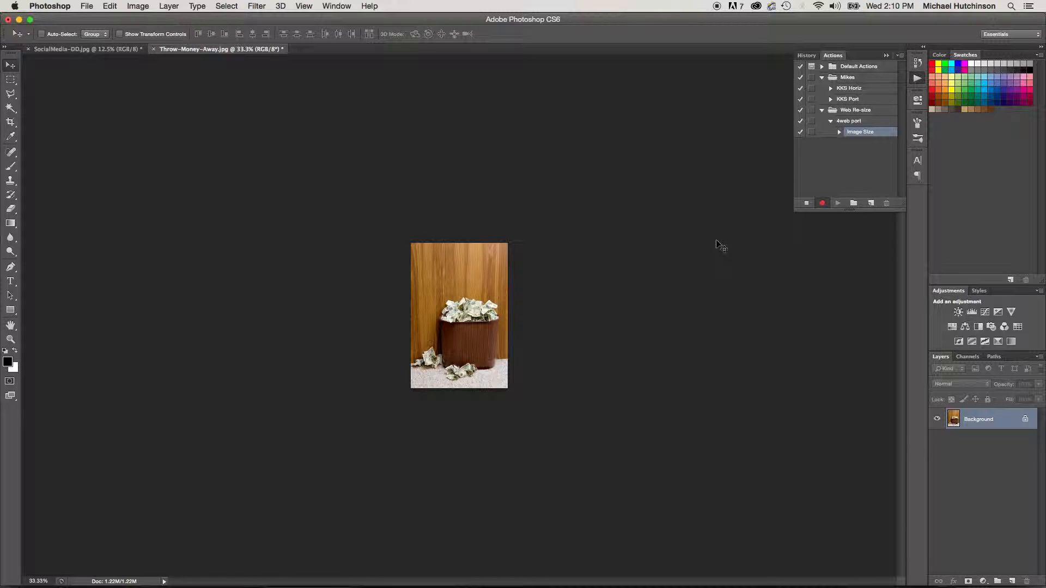
# - Save the portrait image for web as a JPEG at quality 70 in the 4Web folder on the Desktop
pyautogui.press('alt+shift+super+s')
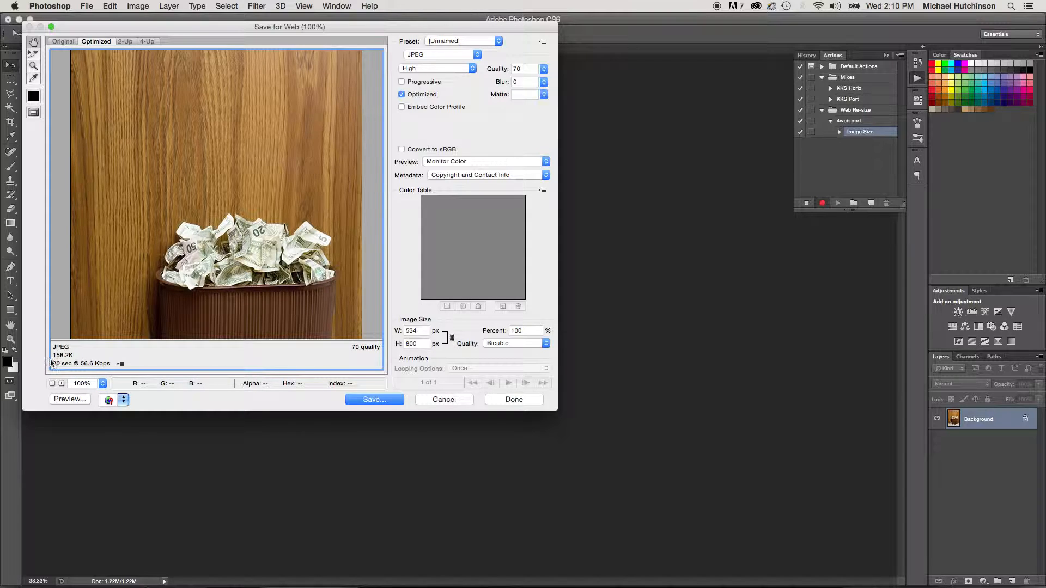
pyautogui.click(370, 401)
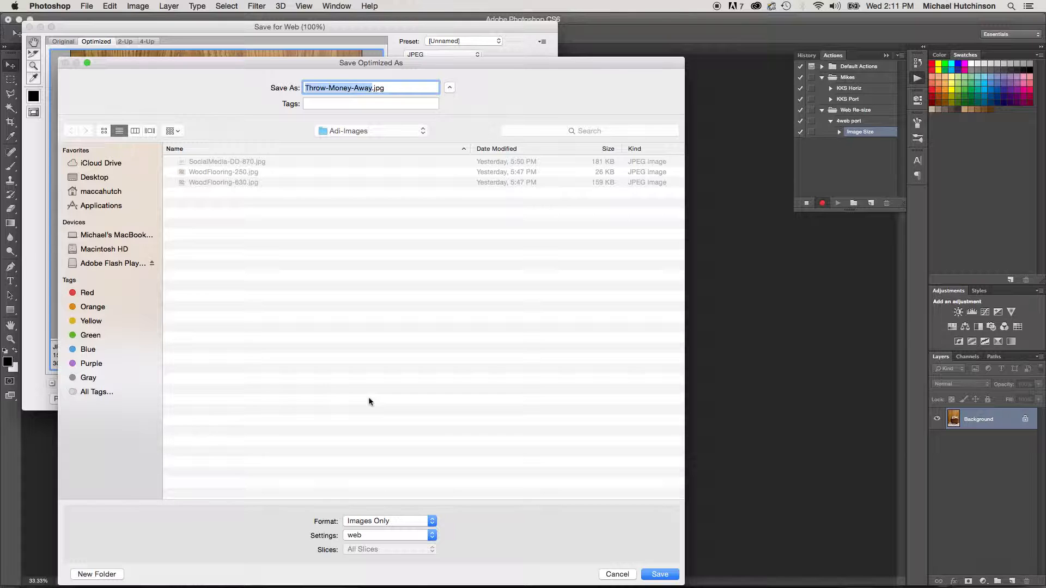
pyautogui.click(105, 178)
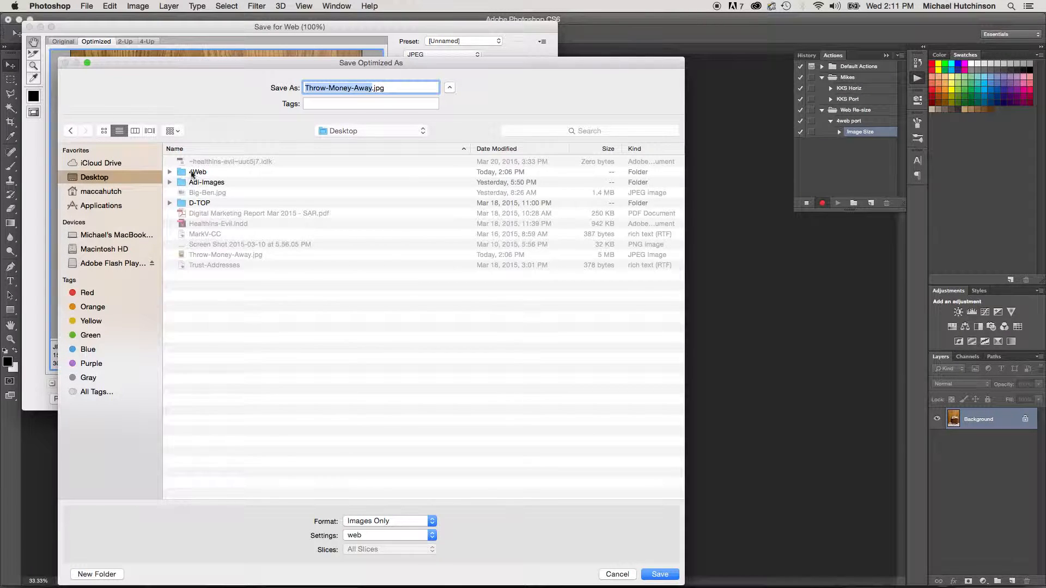
pyautogui.click(192, 173)
pyautogui.doubleClick(192, 173)
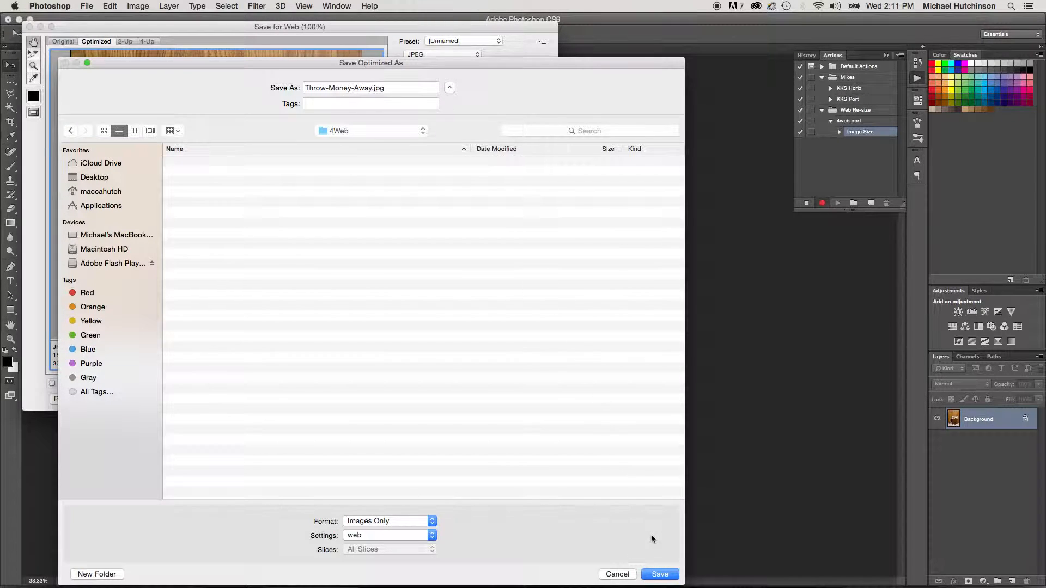
pyautogui.click(662, 576)
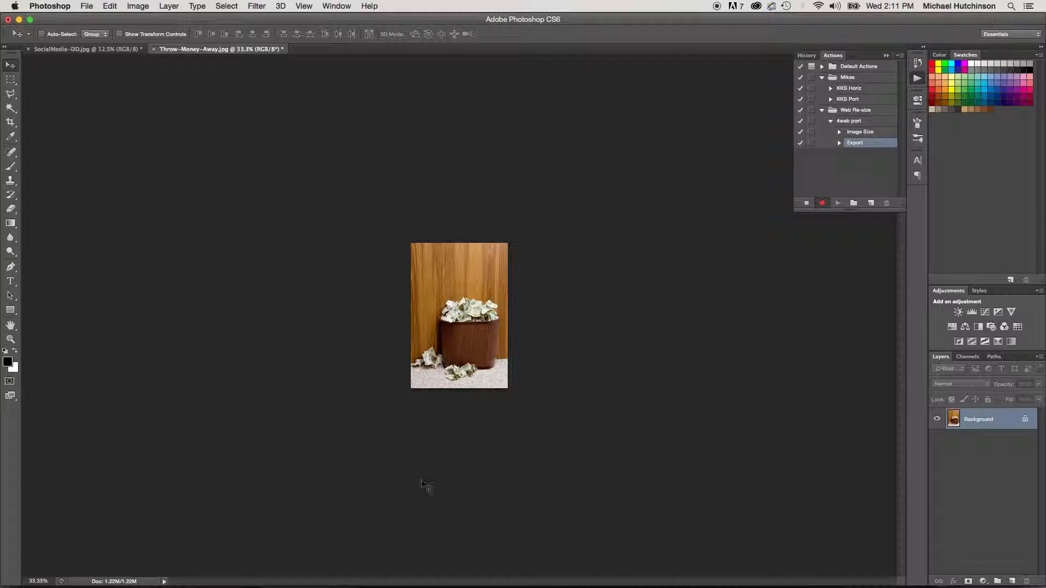
# - Close Throw-Money-Away.jpg without saving changes and stop recording the 4web port action
pyautogui.press('super+w')
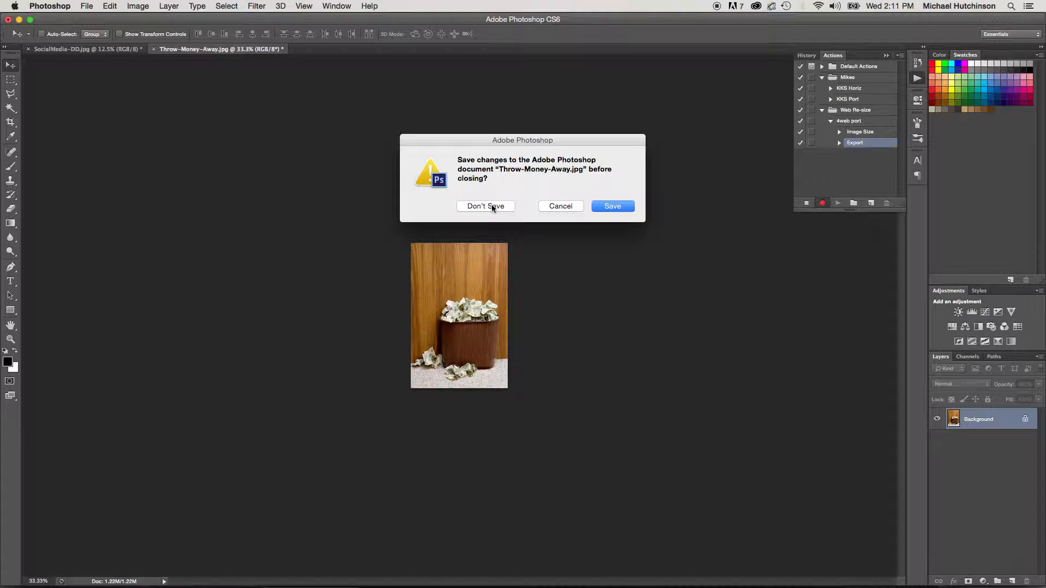
pyautogui.click(90, 9)
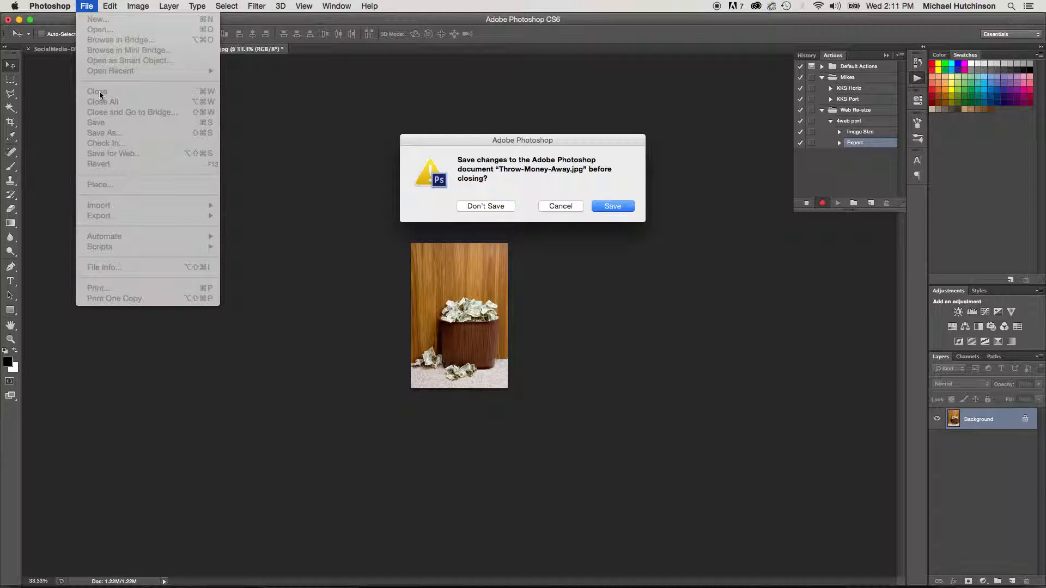
pyautogui.click(480, 205)
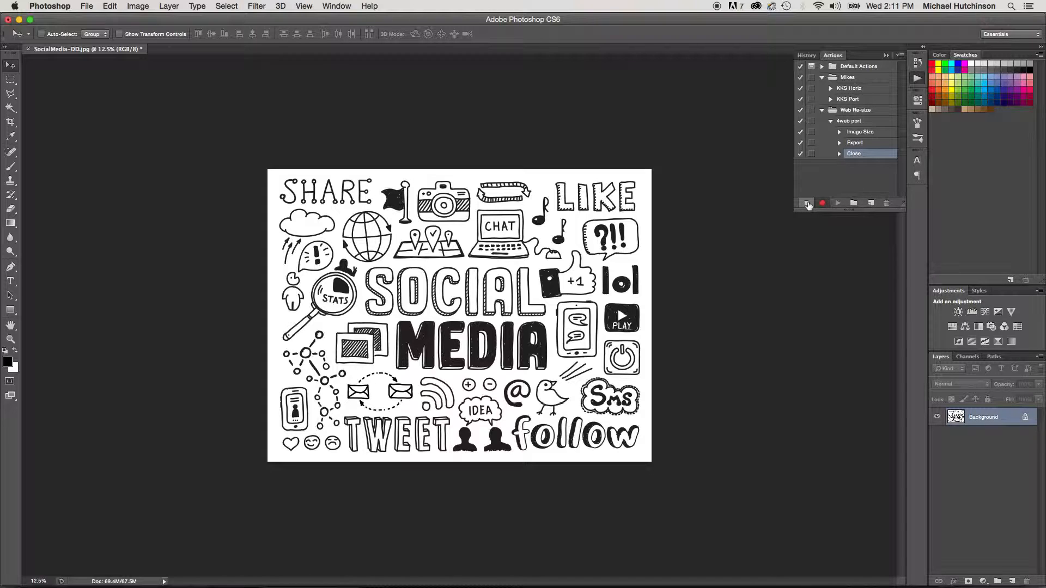
pyautogui.click(807, 203)
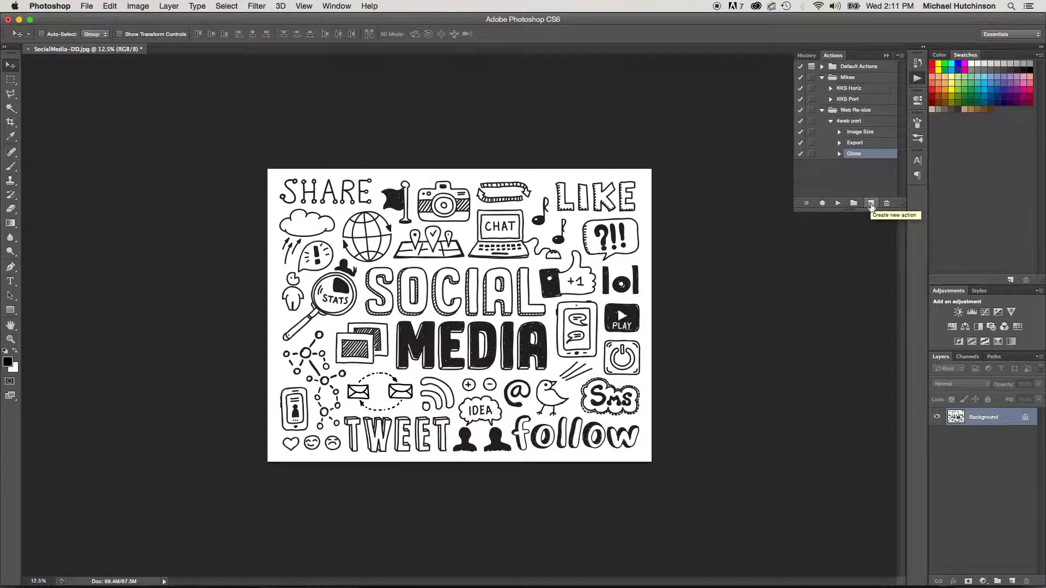
# - Create an action named 4Web horiz in the Web Re-size set and start recording it
pyautogui.click(871, 204)
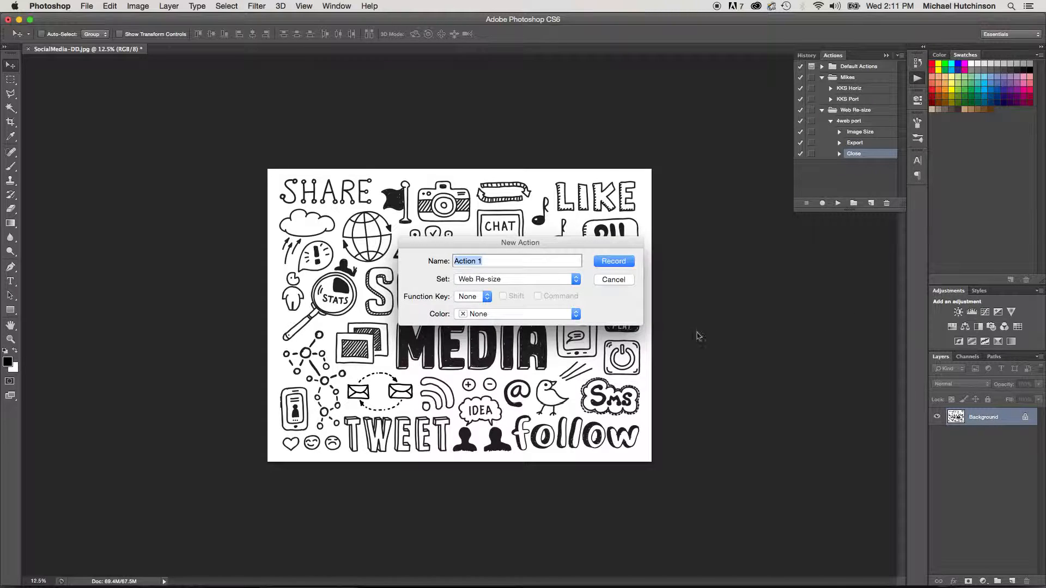
pyautogui.write('4Web horiz')
pyautogui.click(626, 262)
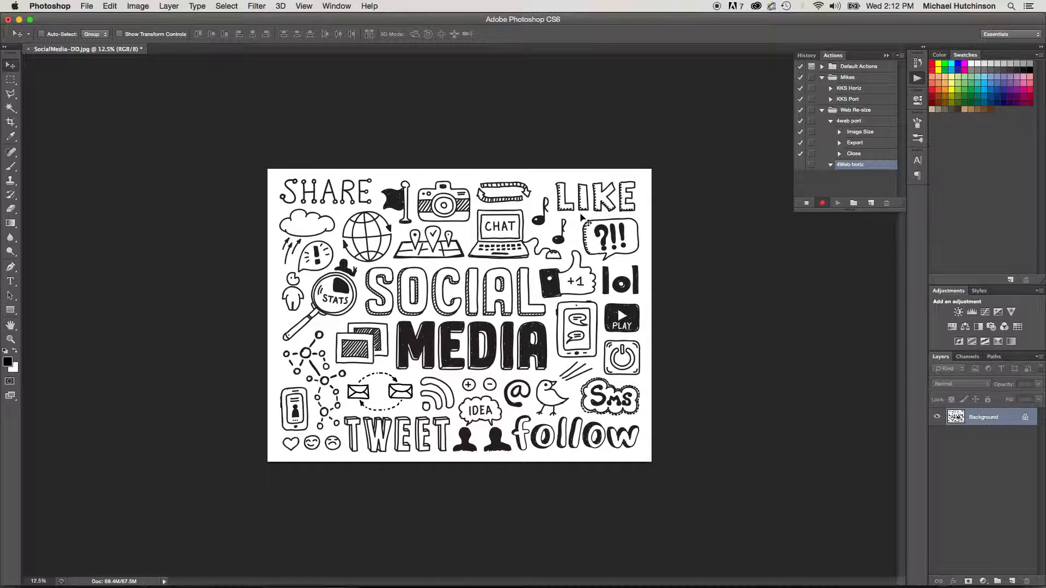
# - Resize the horizontal image to a resolution of 96 pixels/inch and a width of 800 pixels, with proportions constrained
pyautogui.press('super+alt+i')
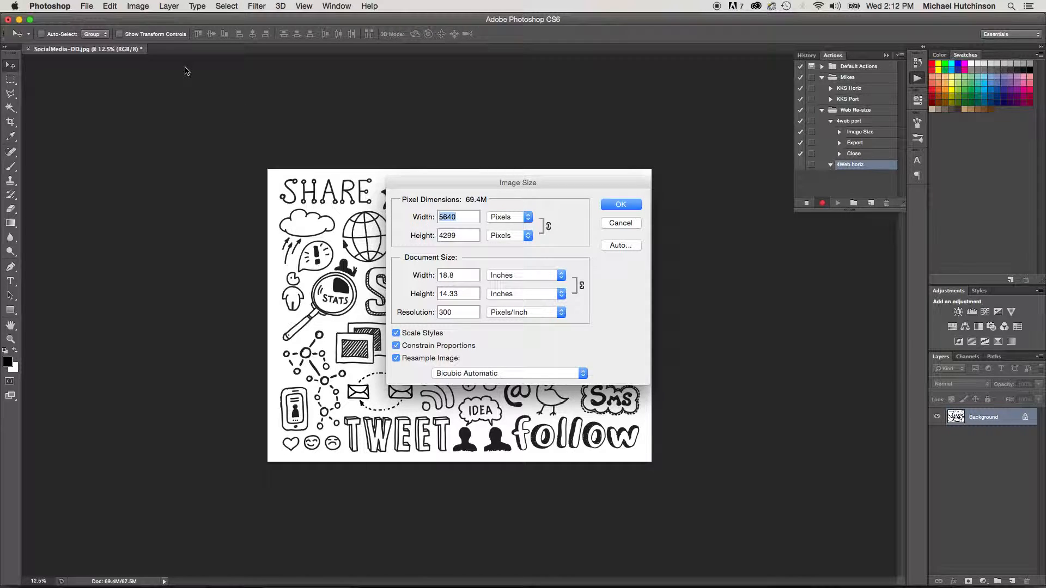
pyautogui.doubleClick(444, 312)
pyautogui.write('96')
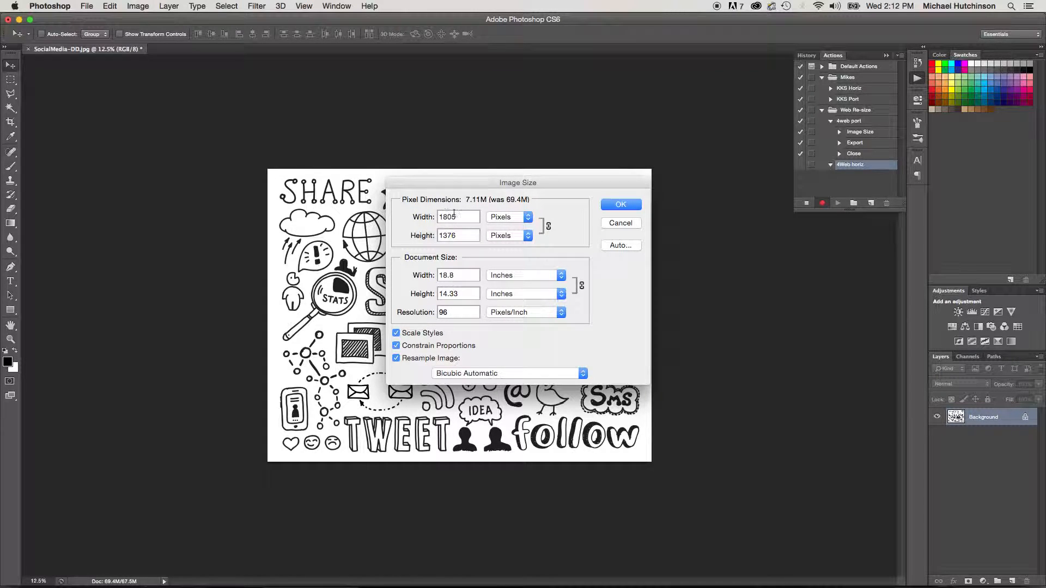
pyautogui.click(432, 218)
pyautogui.write('800')
pyautogui.click(621, 205)
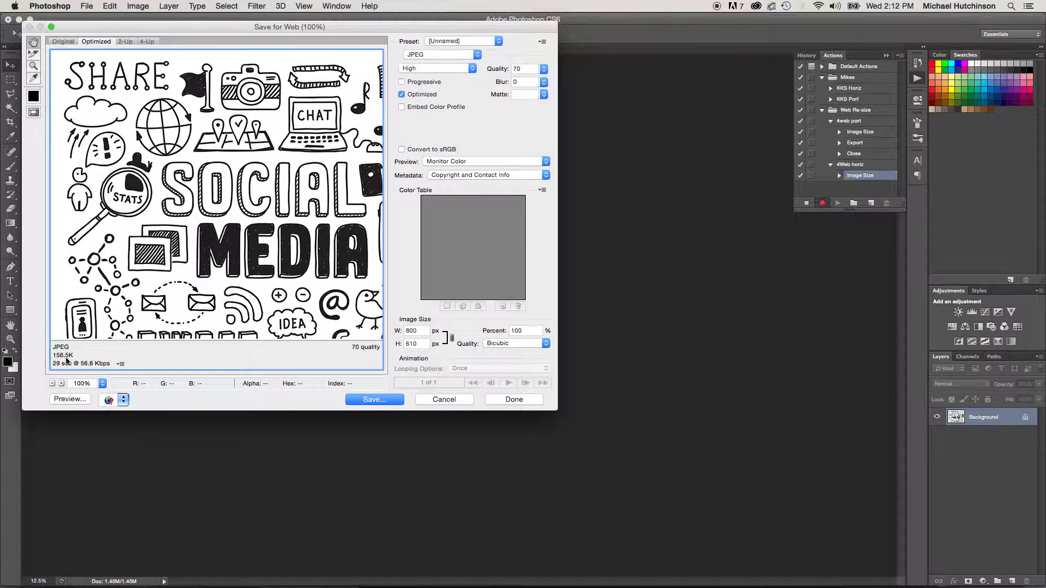
# - Save SocialMedia-DD.jpg for web as a JPEG at quality 70 in the 4Web folder
pyautogui.click(369, 405)
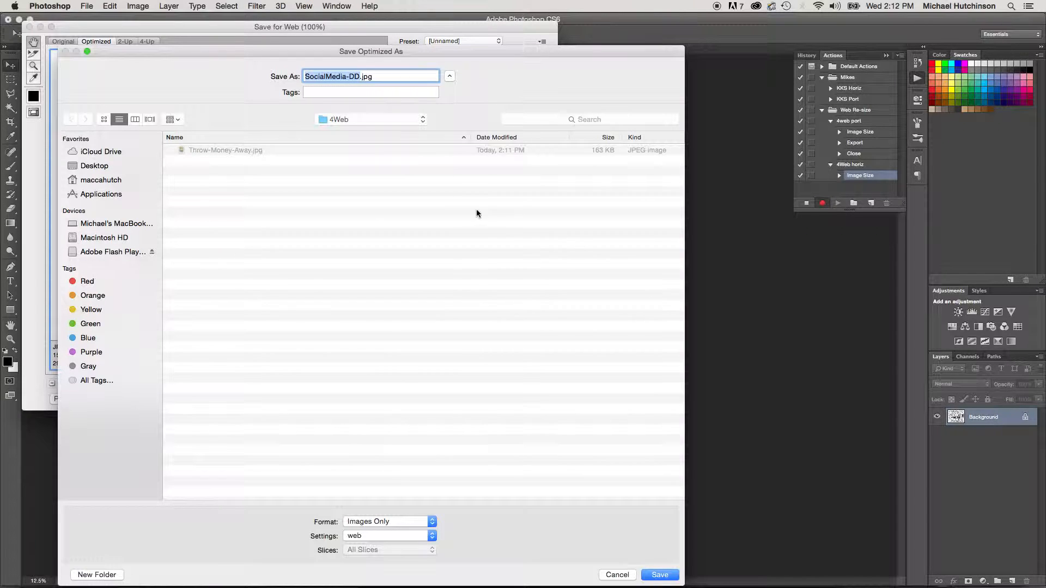
pyautogui.click(659, 574)
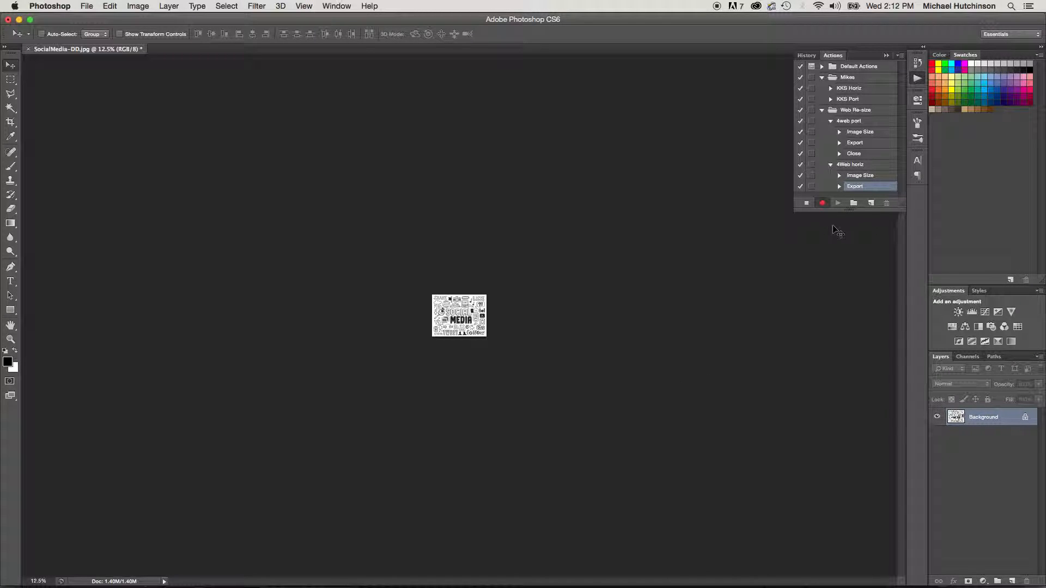
# - Close SocialMedia-DD.jpg without saving changes and stop recording the 4Web horiz action
pyautogui.press('super+w')
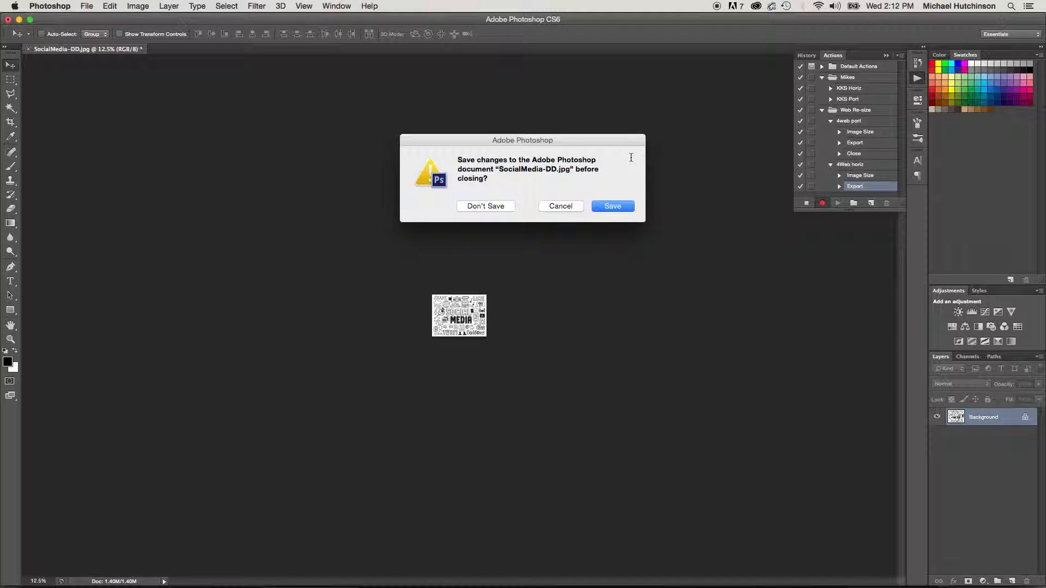
pyautogui.click(501, 209)
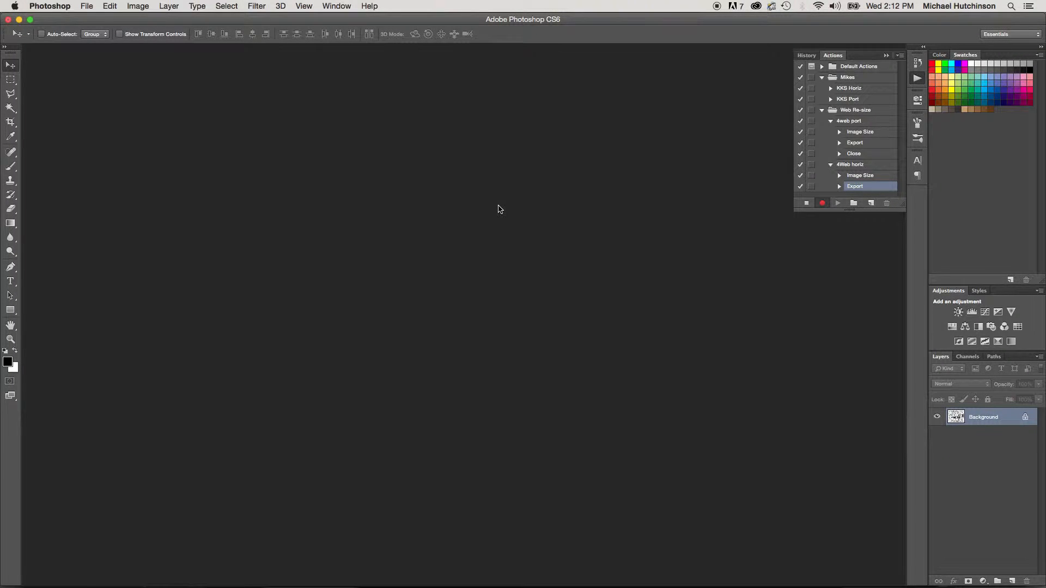
pyautogui.click(807, 203)
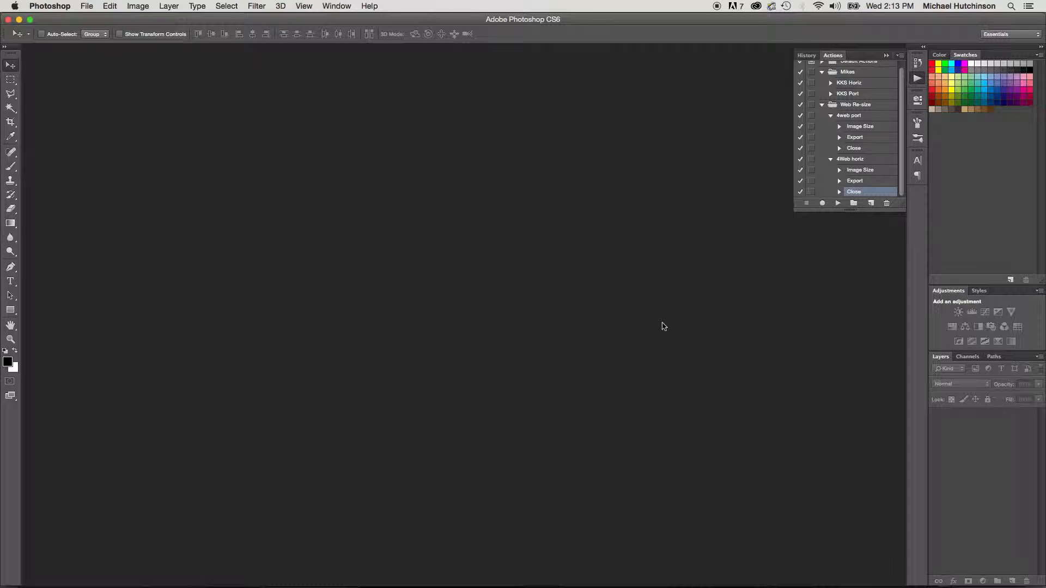
# - Open Big-Ben.jpg from the Desktop and run the 4Web horiz action on it
pyautogui.press('super+o')
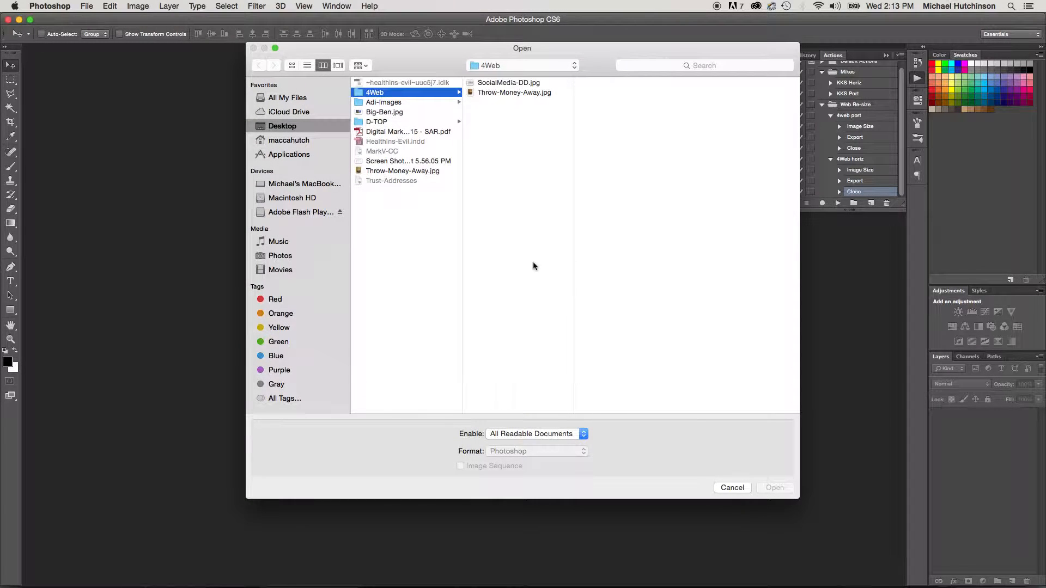
pyautogui.click(384, 113)
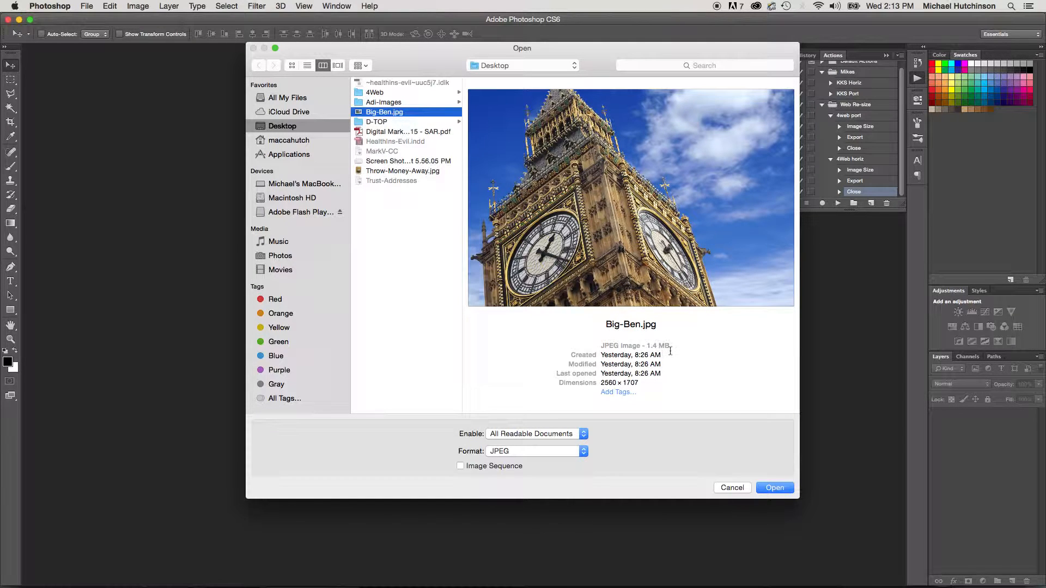
pyautogui.click(774, 487)
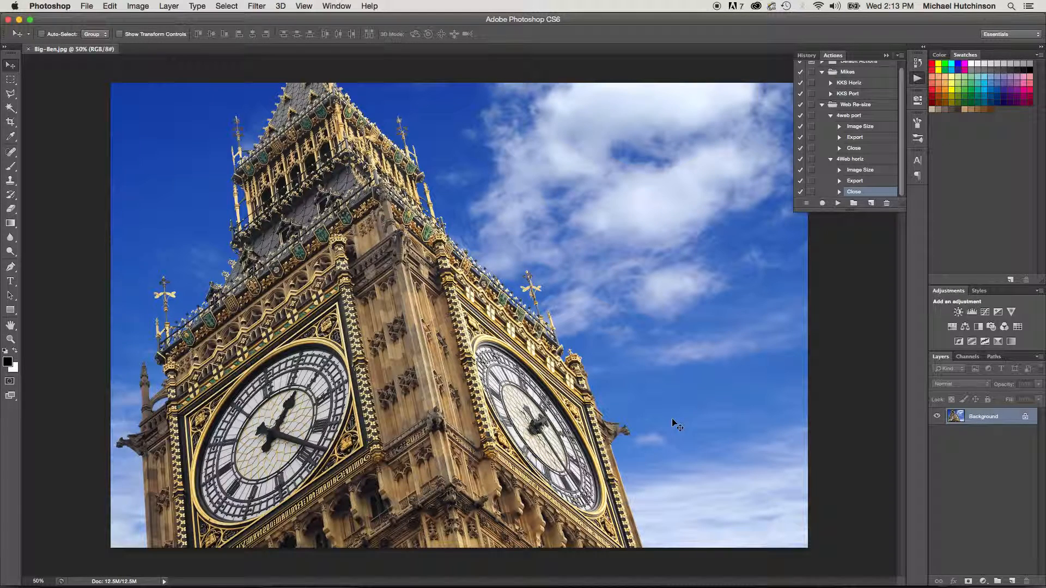
pyautogui.click(856, 160)
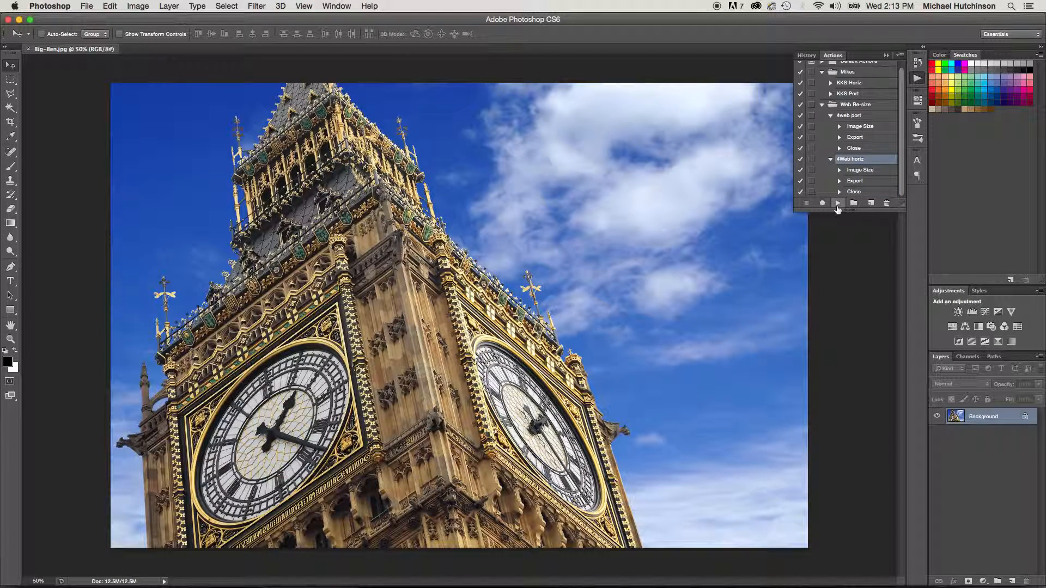
pyautogui.click(838, 203)
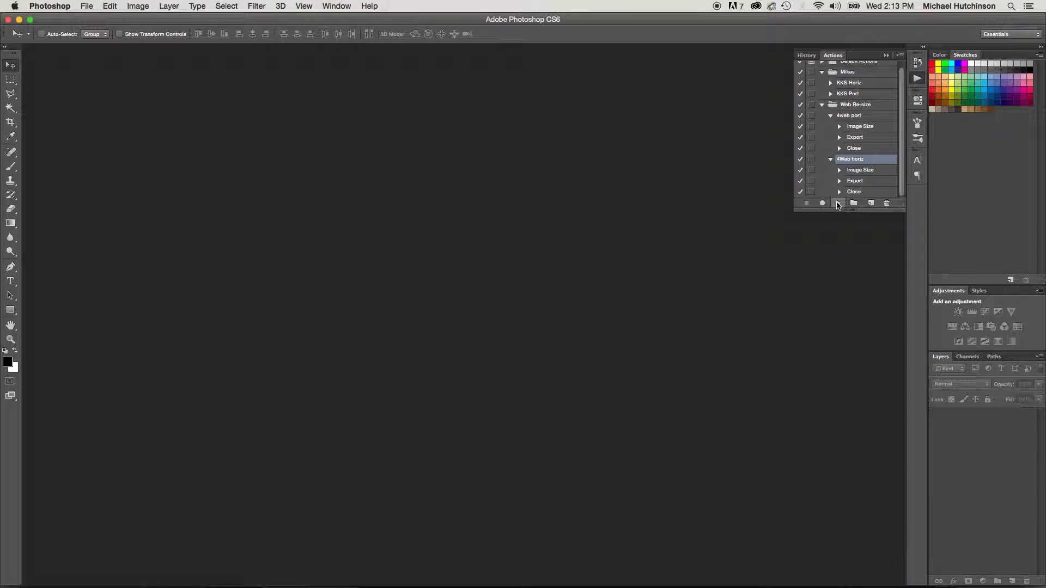